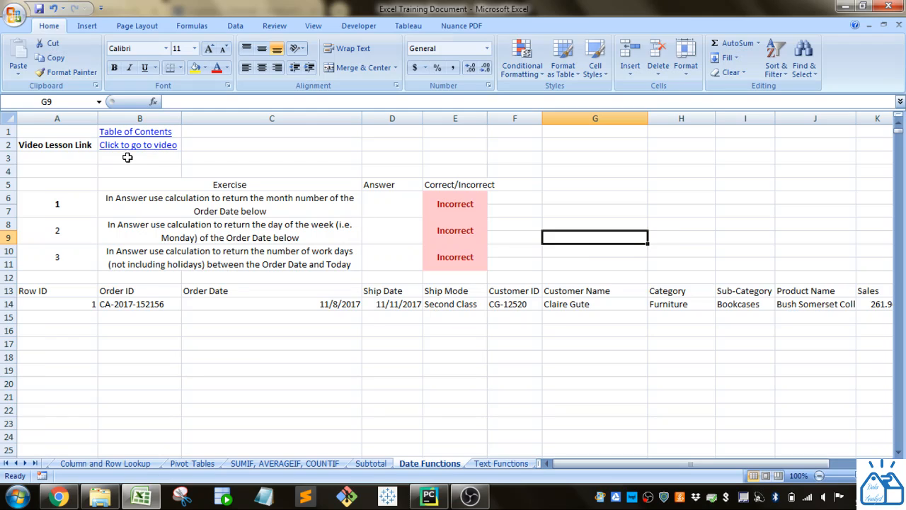
left_click(402, 210)
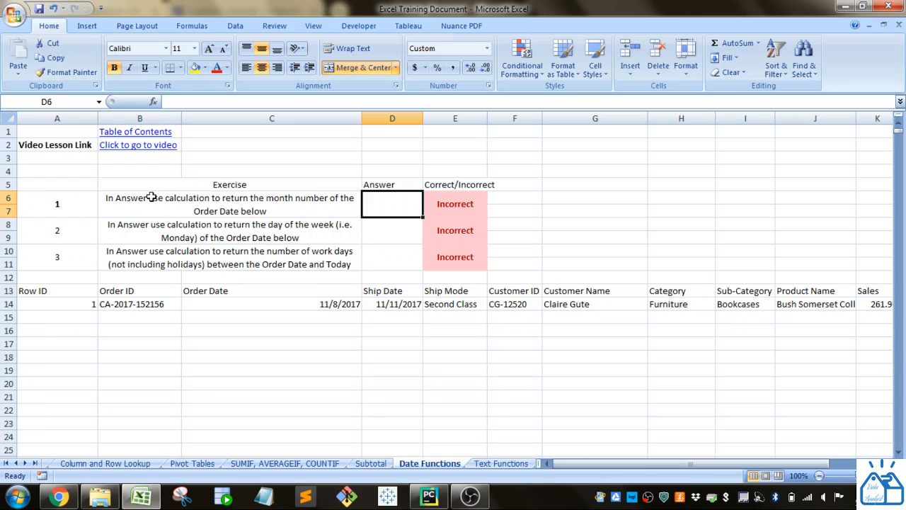
left_click_drag(394, 181, 391, 255)
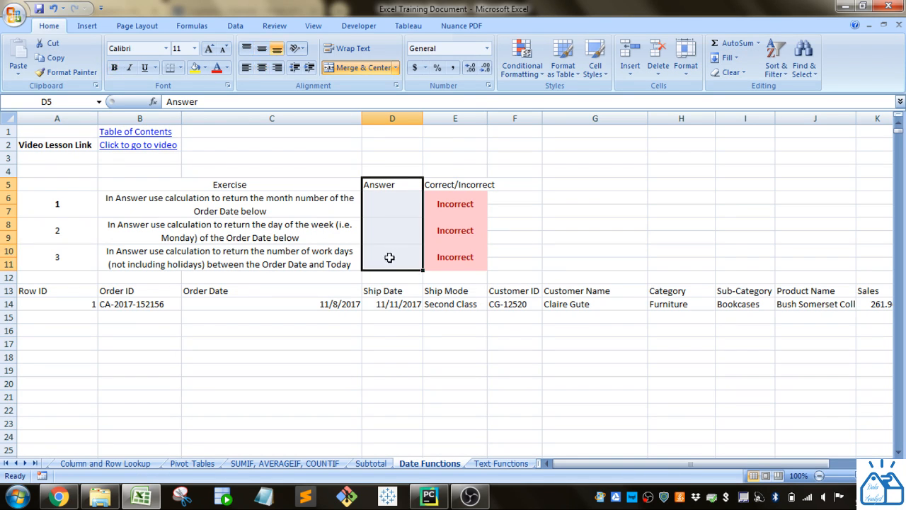
left_click(192, 205)
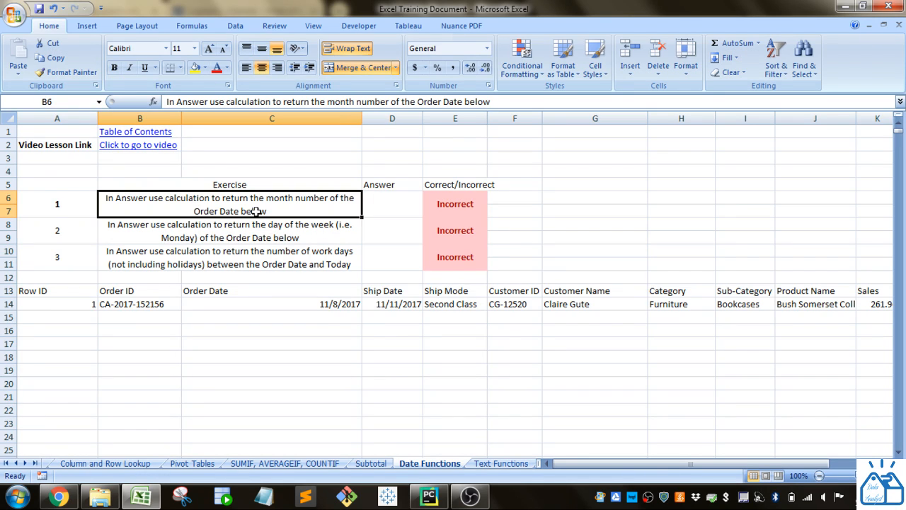
left_click(247, 305)
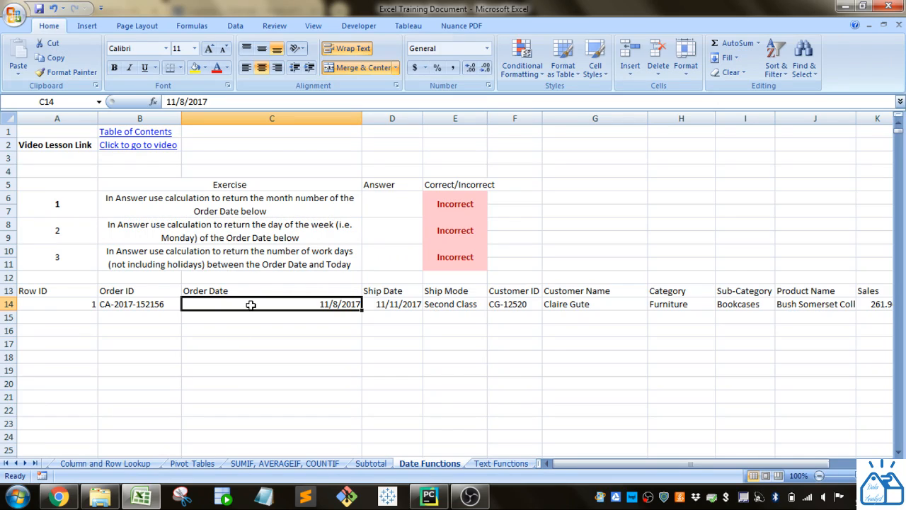
Step: Enter =MONTH(C14) as the answer to exercise 1 in cell D6, returning the Order Date's month number
left_click(410, 206)
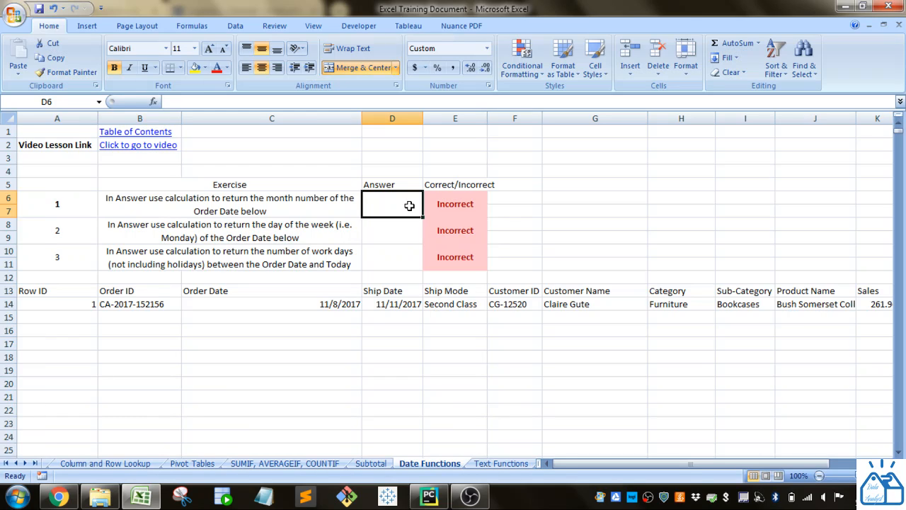
type("=")
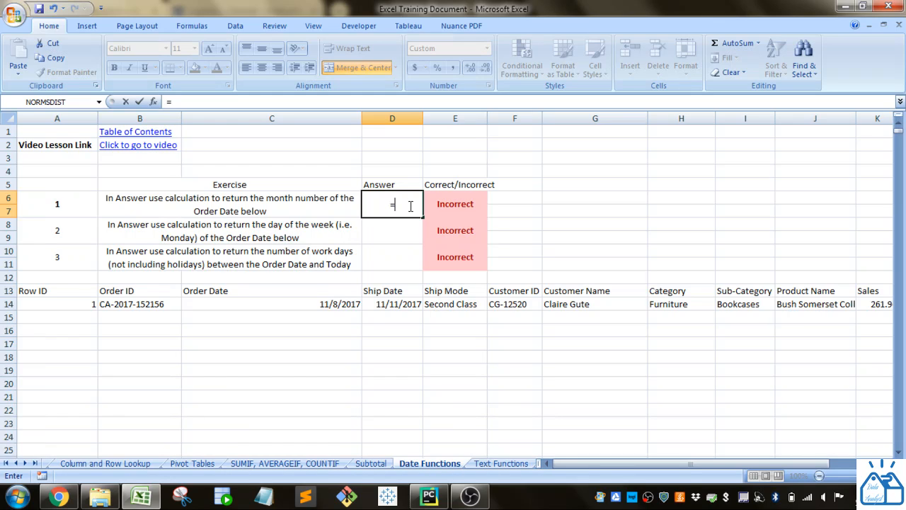
type("mont")
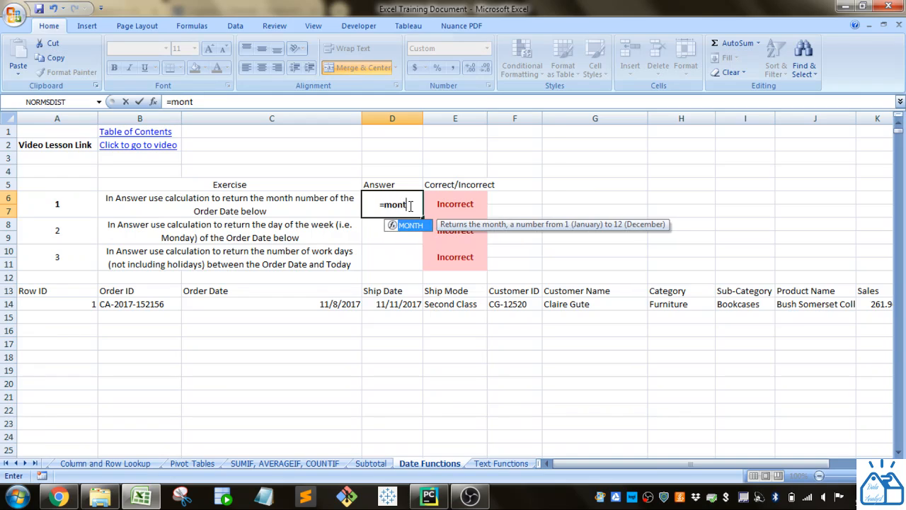
type("h")
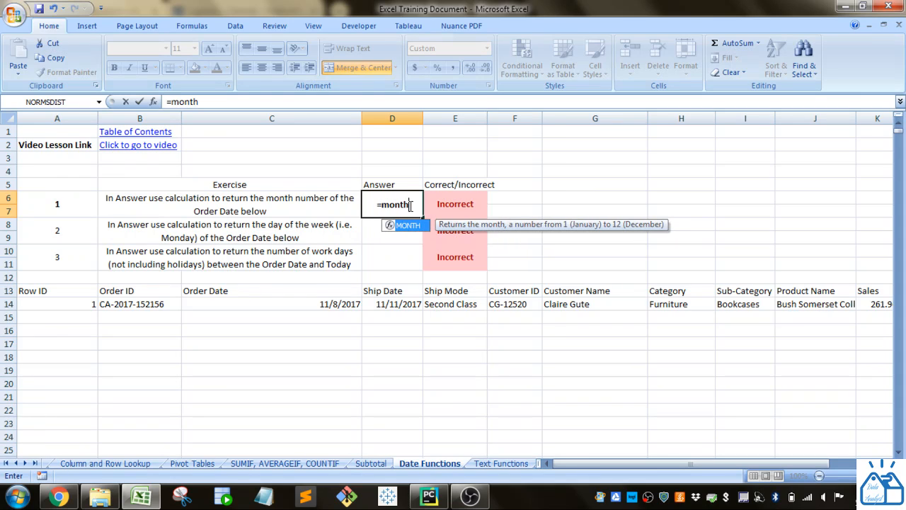
type("(")
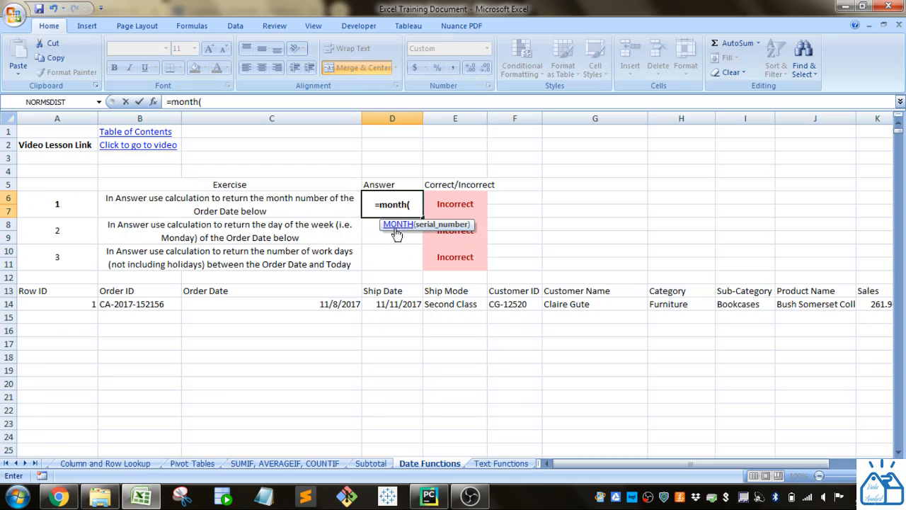
left_click(307, 306)
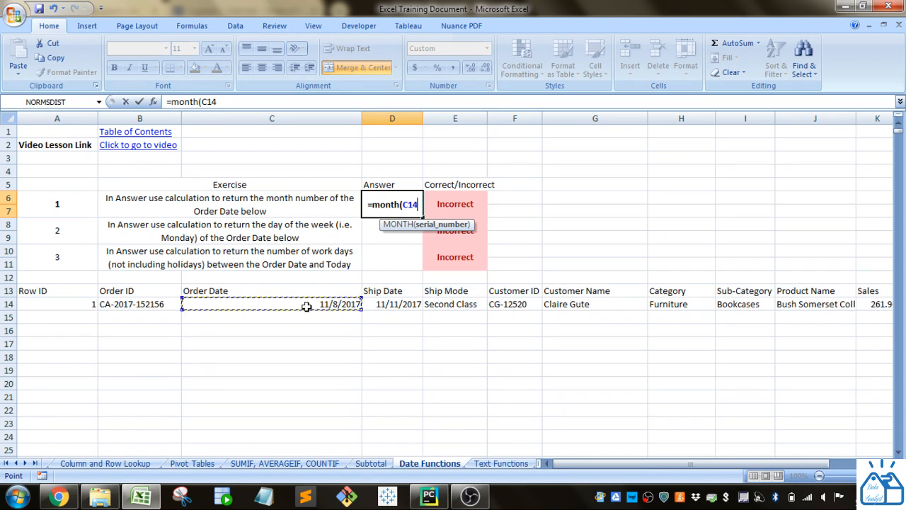
type(")")
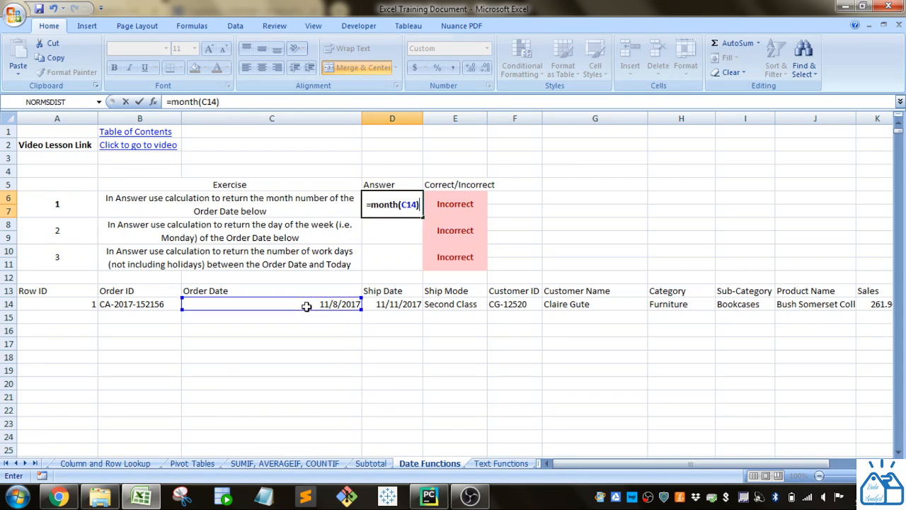
key("Return")
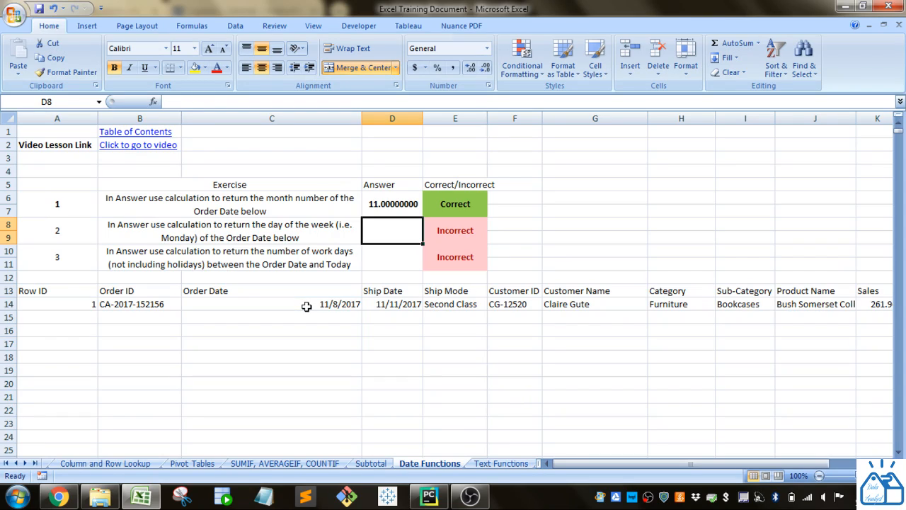
Step: Reduce the number format of the exercise 1 answer in D6 to zero decimal places
left_click(399, 212)
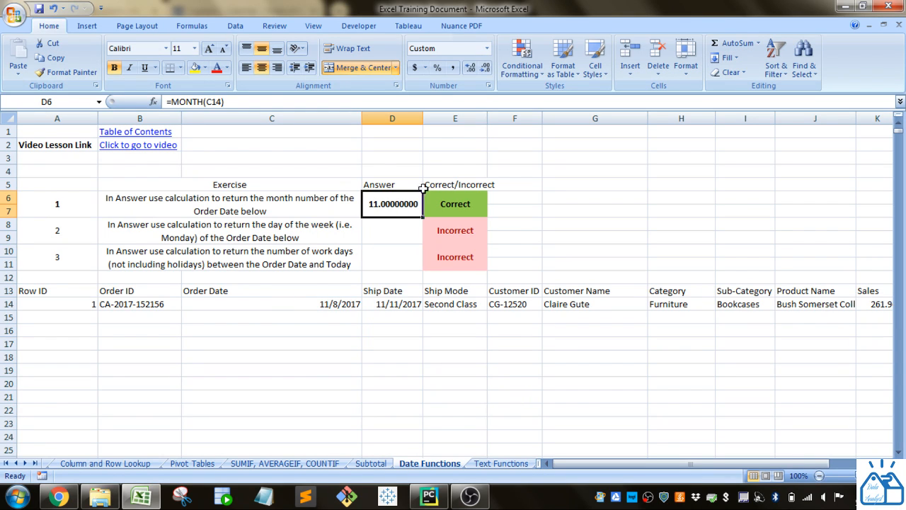
left_click(486, 68)
left_click(486, 68)
left_click(487, 68)
left_click(487, 68)
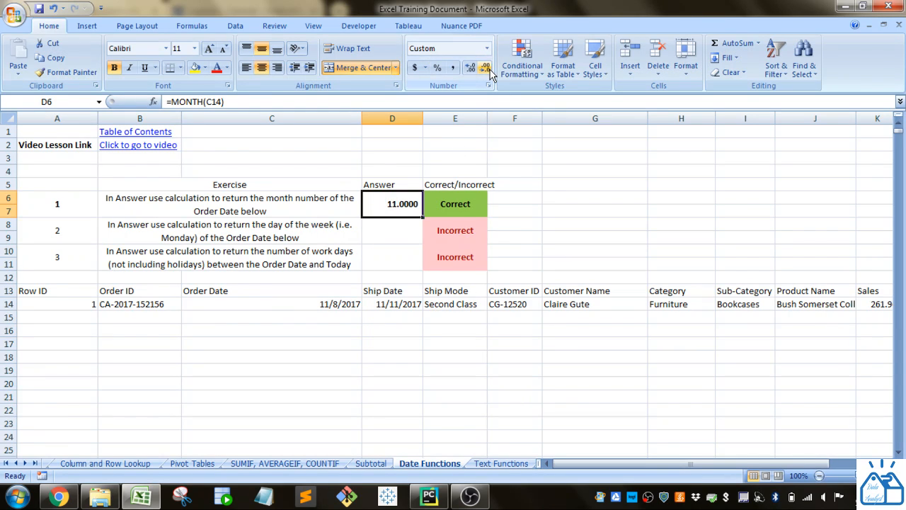
left_click(487, 68)
left_click(487, 68)
left_click(486, 68)
left_click(486, 68)
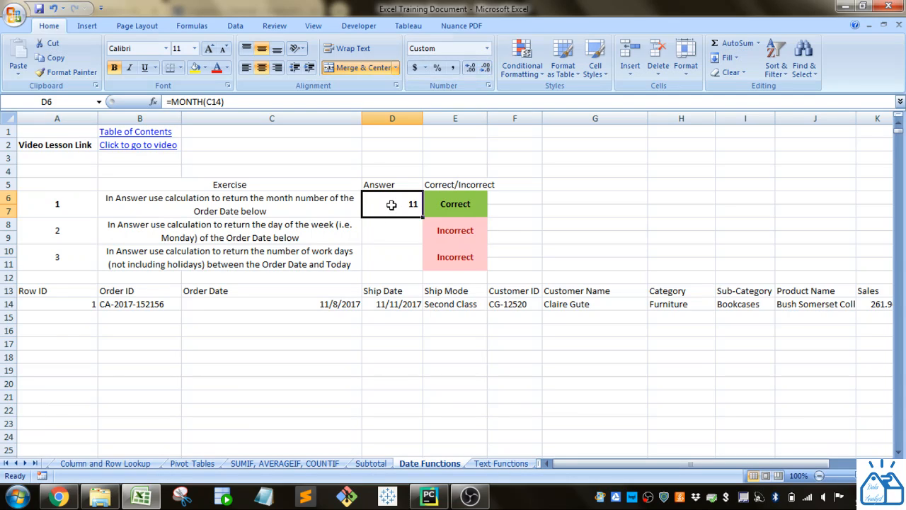
left_click(324, 307)
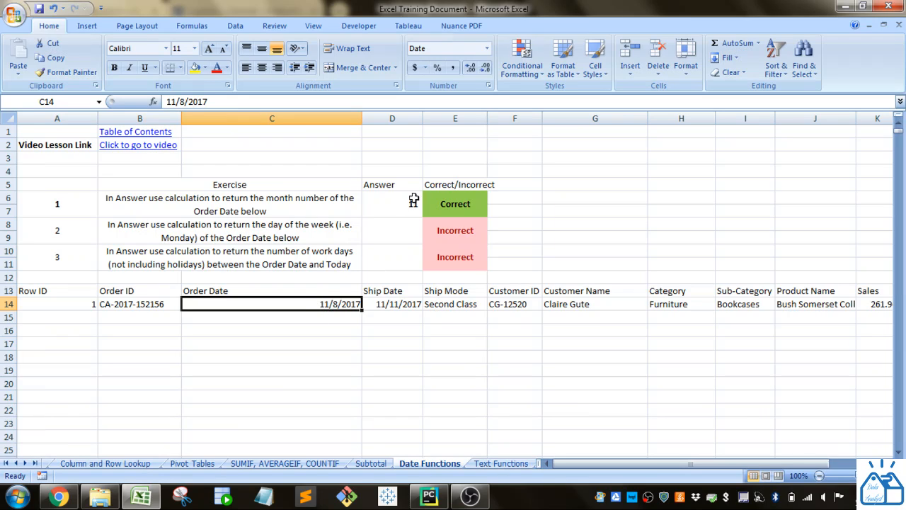
left_click(400, 242)
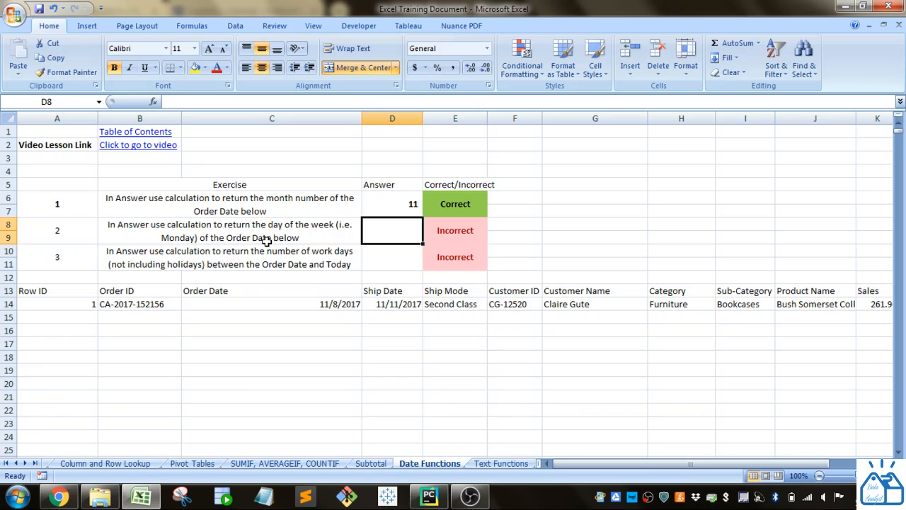
left_click(335, 306)
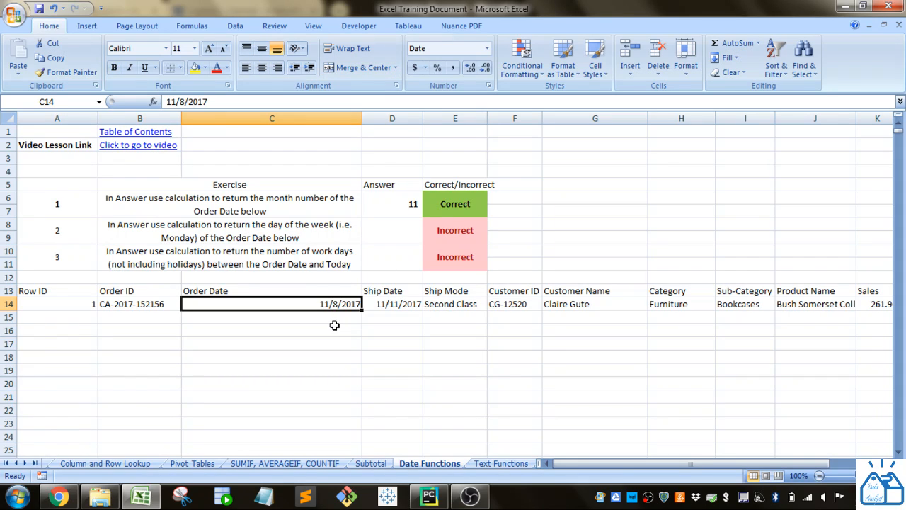
Step: Enter =TEXT(C14,"DDDD") as the answer to exercise 2 in cell D8, returning the Order Date's full weekday name
left_click(401, 240)
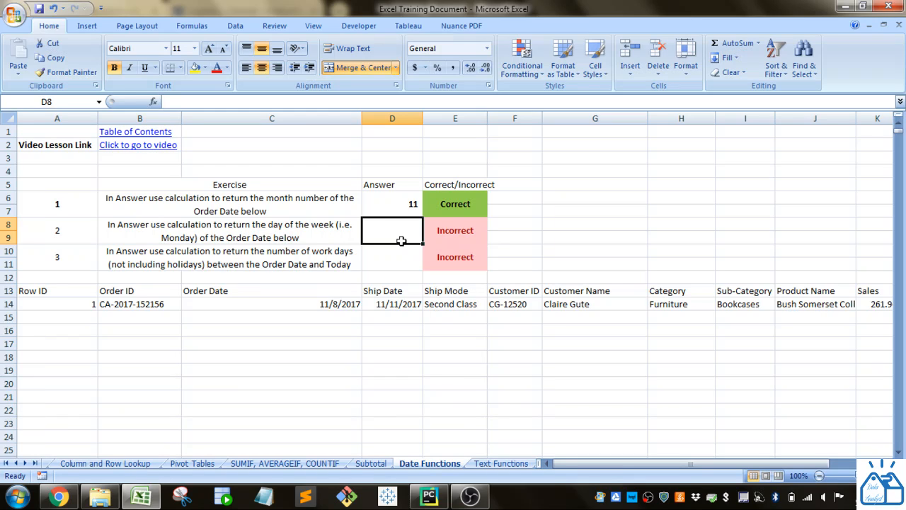
type("=")
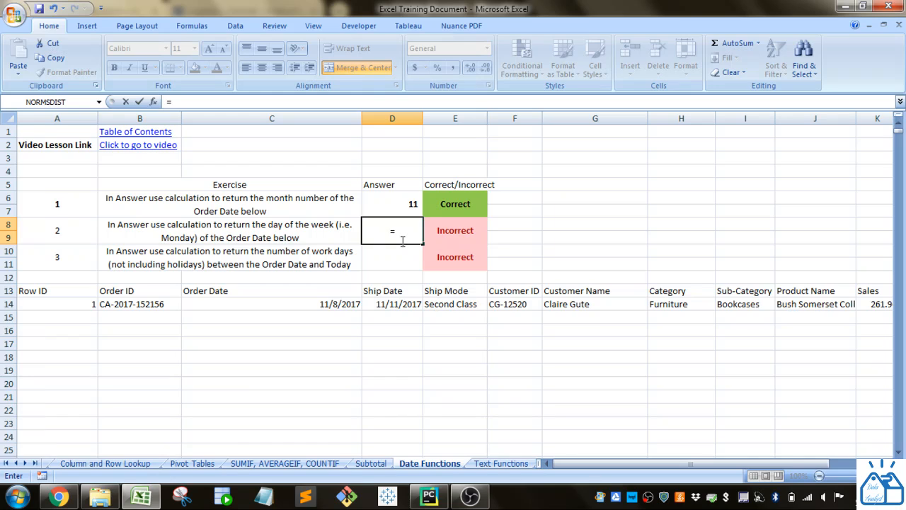
type("w")
key("BackSpace")
type("text(")
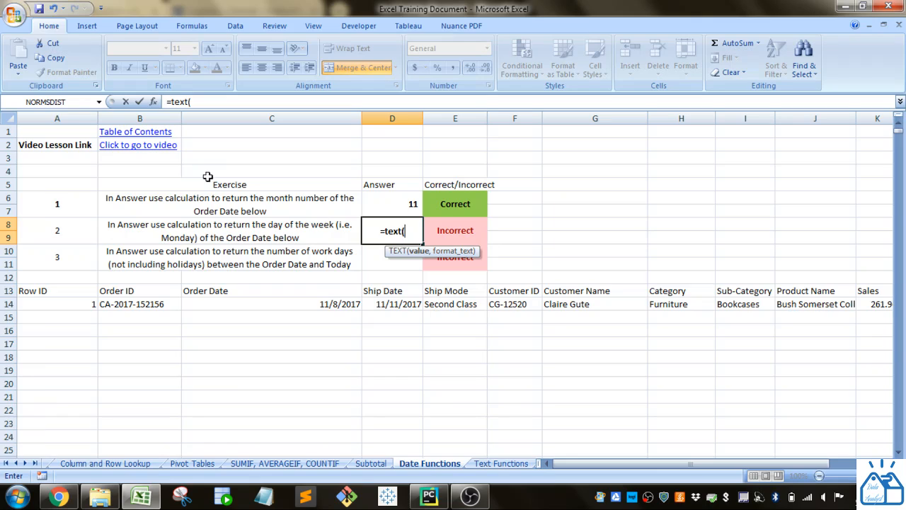
left_click(263, 307)
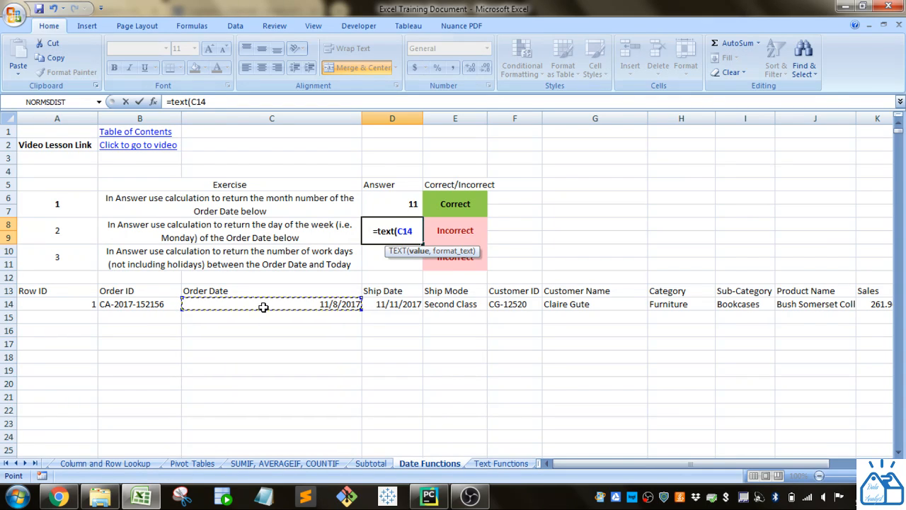
type(",")
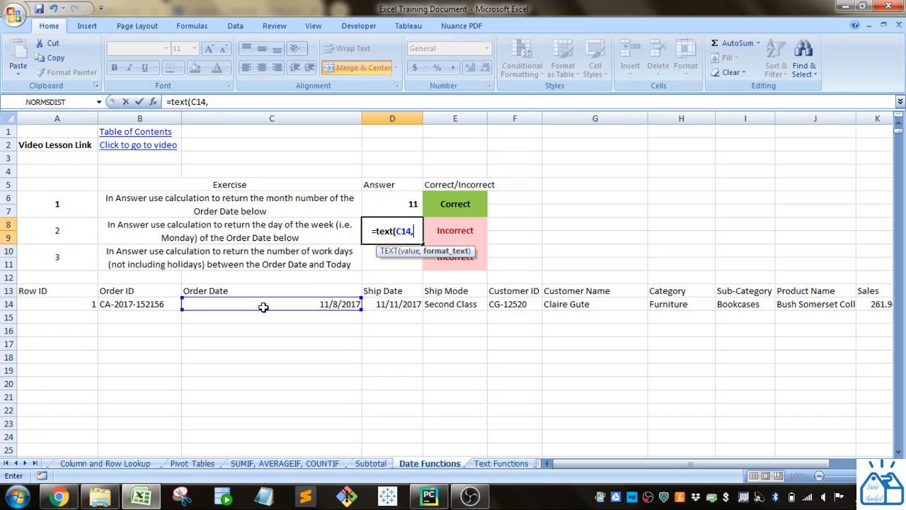
type("\"")
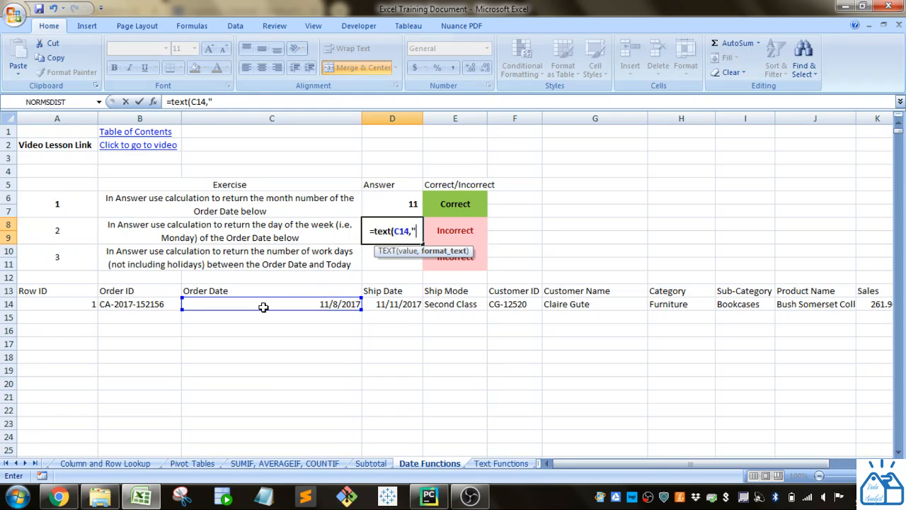
type("DDD")
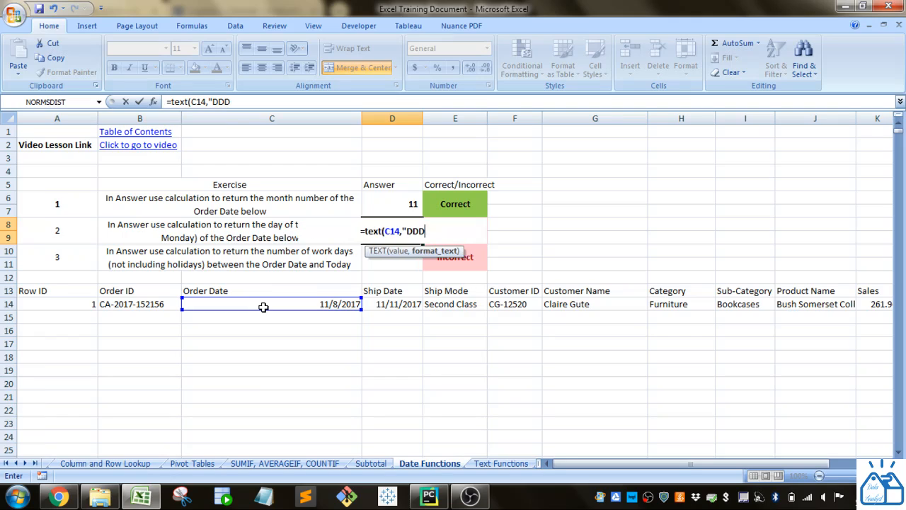
type("D")
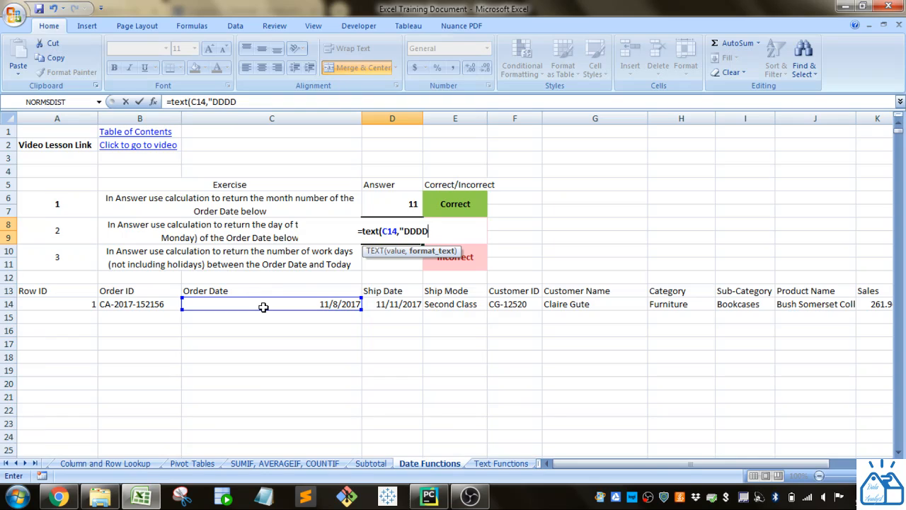
type("\"")
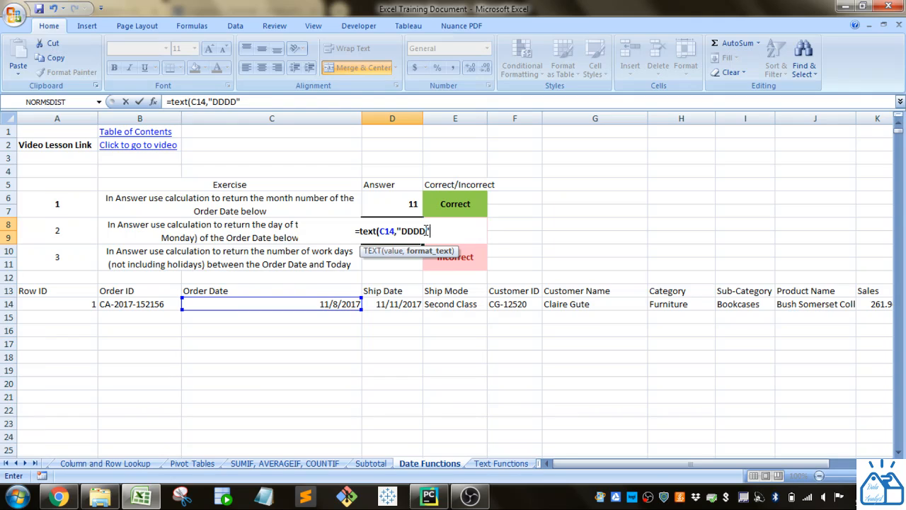
type(")")
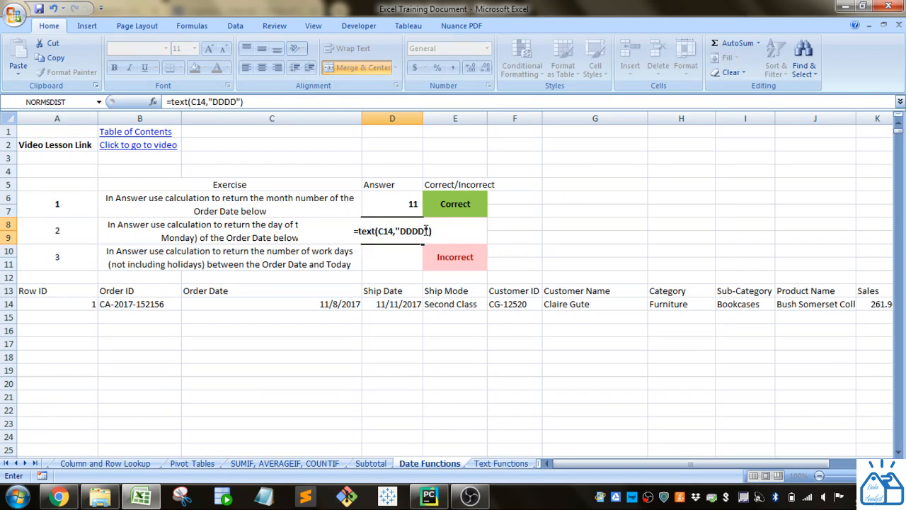
key("Return")
Step: Shorten the format code in D8's TEXT formula to "DDD" for an abbreviated weekday name
left_click(297, 304)
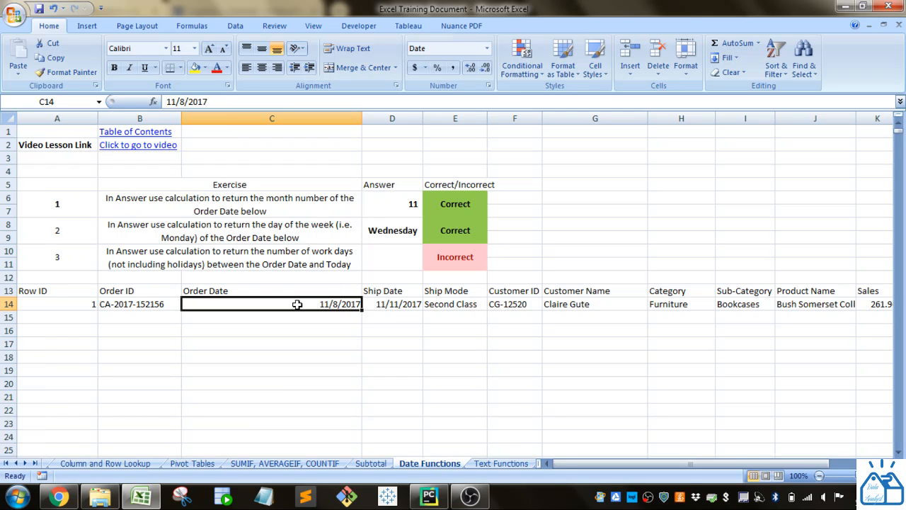
left_click(389, 237)
left_click(240, 102)
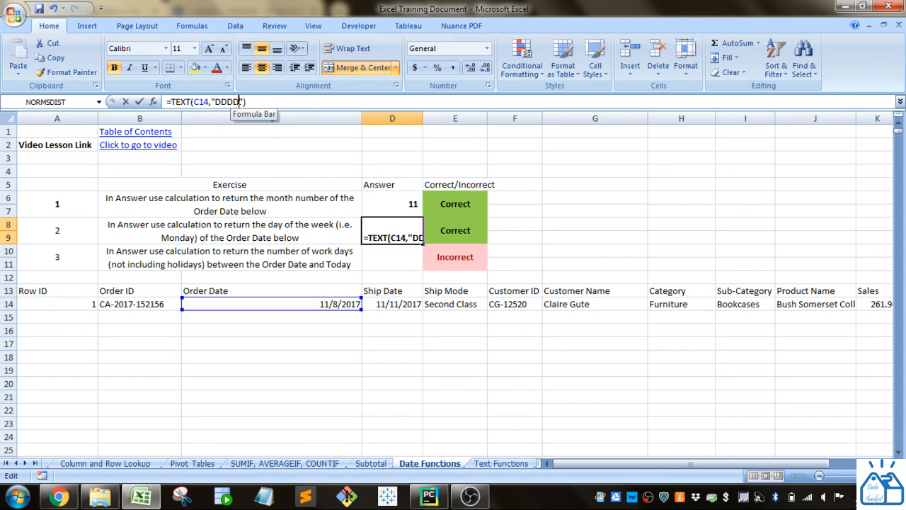
key("BackSpace")
key("Return")
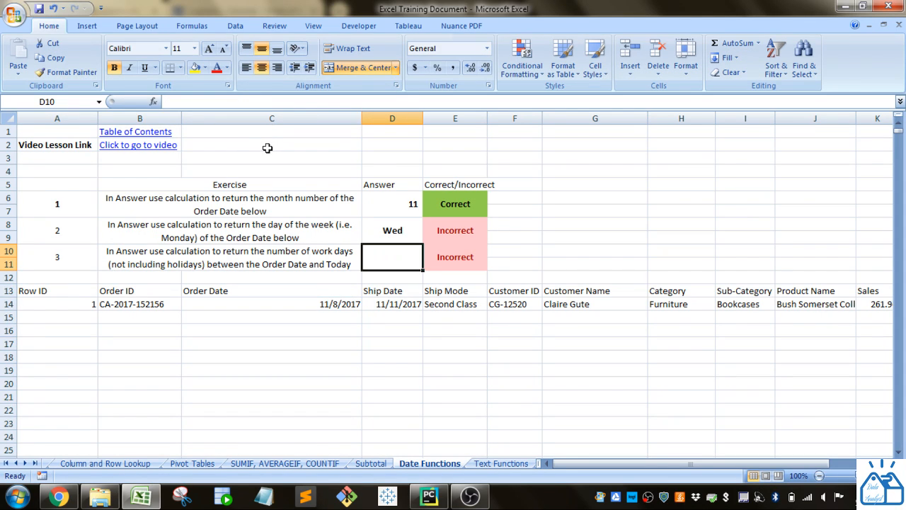
Step: Change the format code in D8's TEXT formula to "DD" for a two-digit day number and reselect the cell
left_click(393, 230)
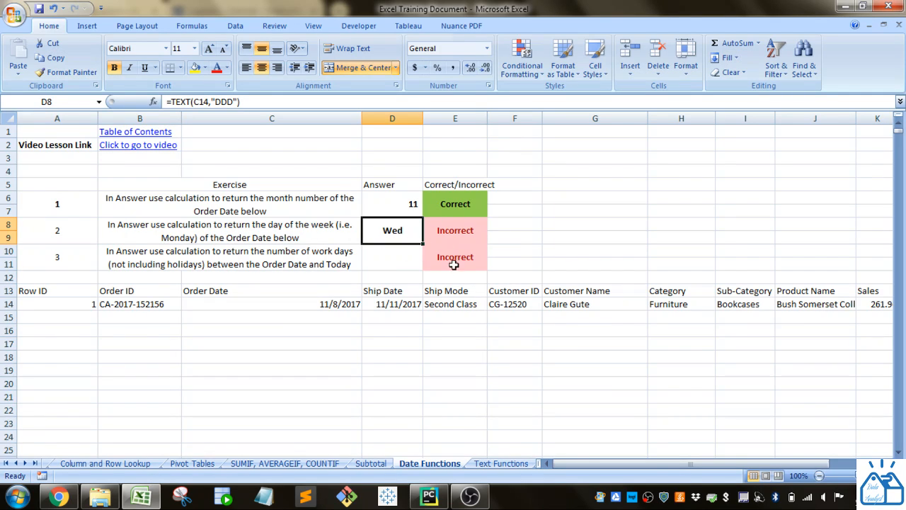
left_click(233, 102)
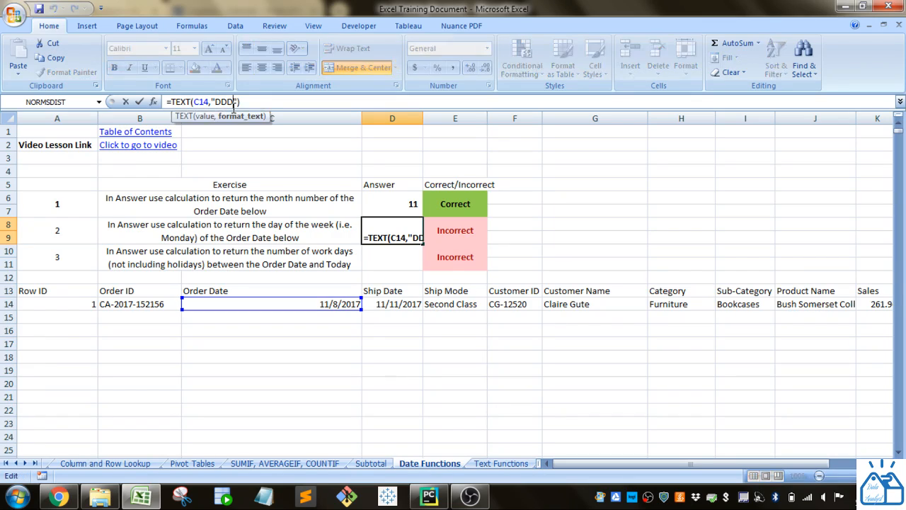
key("BackSpace")
key("Return")
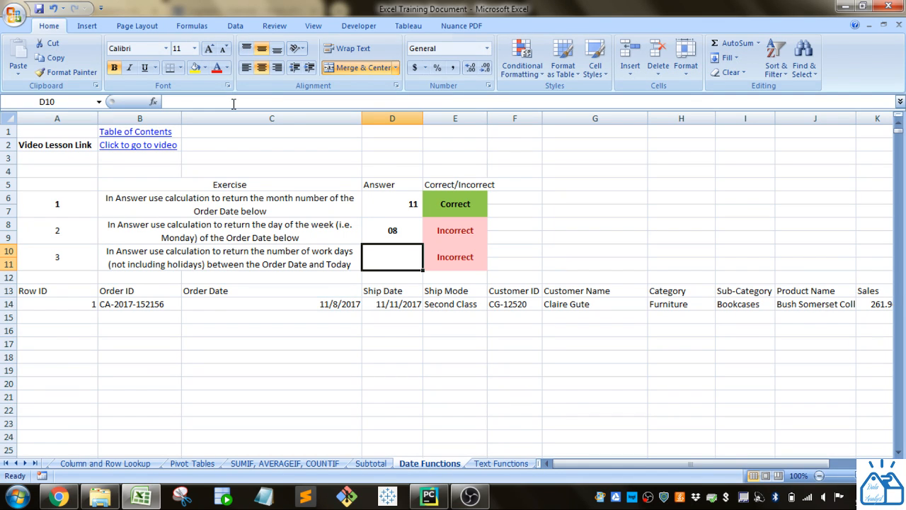
left_click(401, 238)
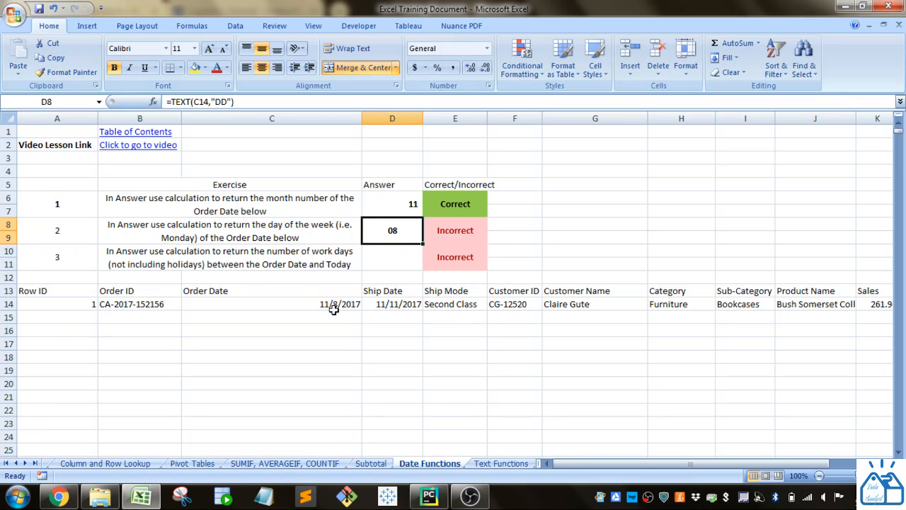
Step: Shorten the format code in D8's TEXT formula to "D" for a day number without a leading zero
left_click(227, 102)
key("BackSpace")
key("Return")
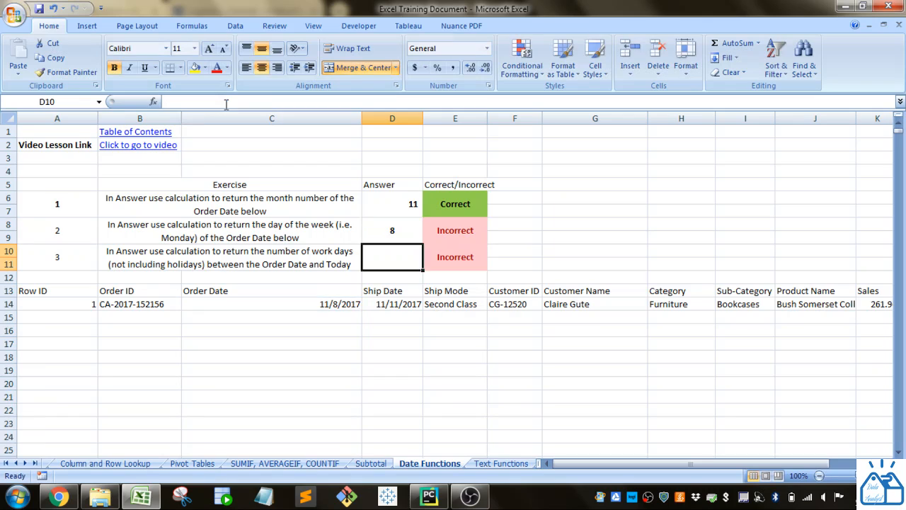
Step: Restore the format code in D8's TEXT formula to "DDDD" for the Order Date's full weekday name
left_click(374, 238)
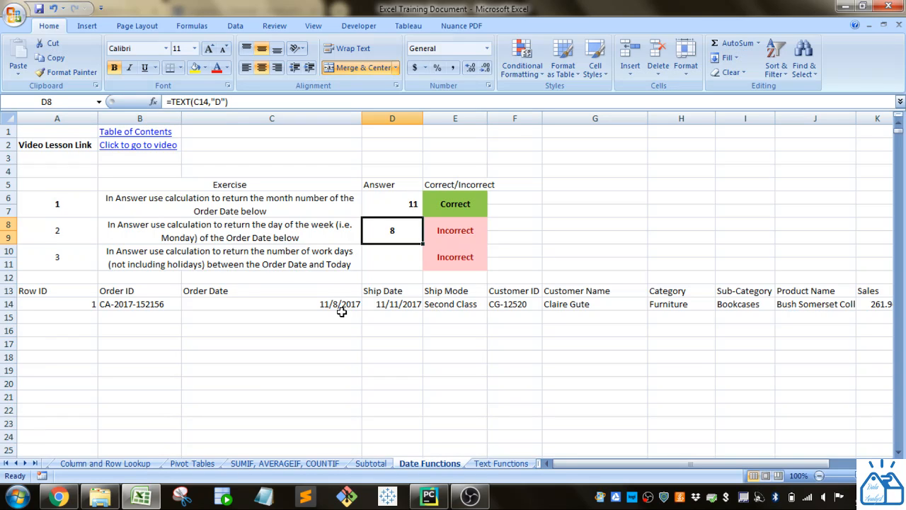
left_click(222, 102)
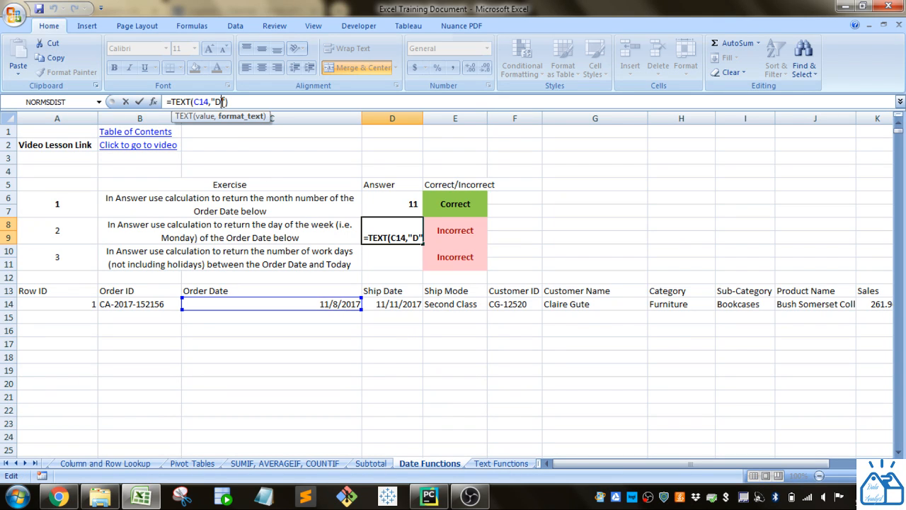
type("DDD")
key("Return")
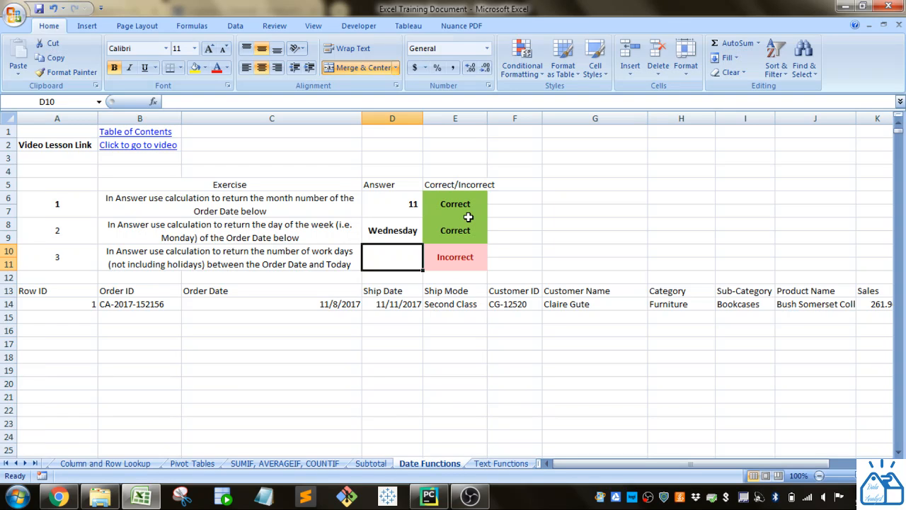
Step: Enter =NETWORKDAYS(C14,TODAY()) as the answer to exercise 3 in cell D10, counting work days from the Order Date to today
left_click(199, 268)
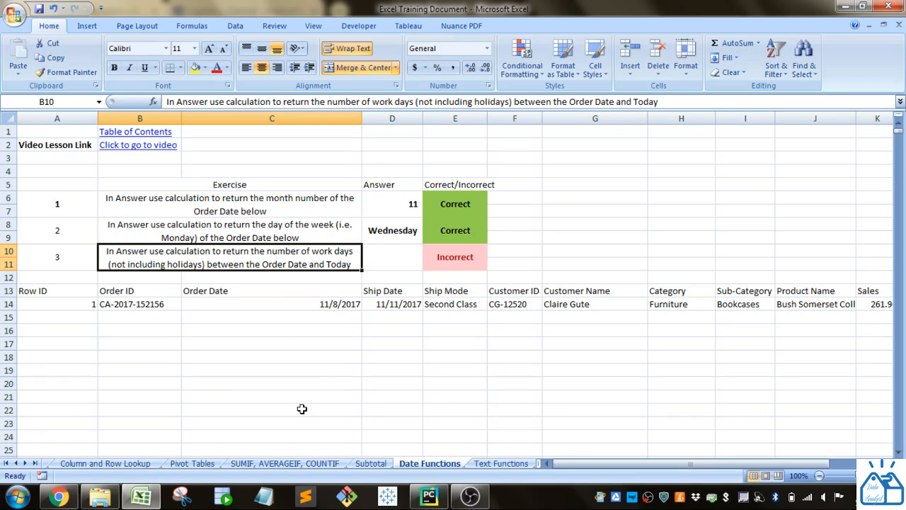
left_click(316, 307)
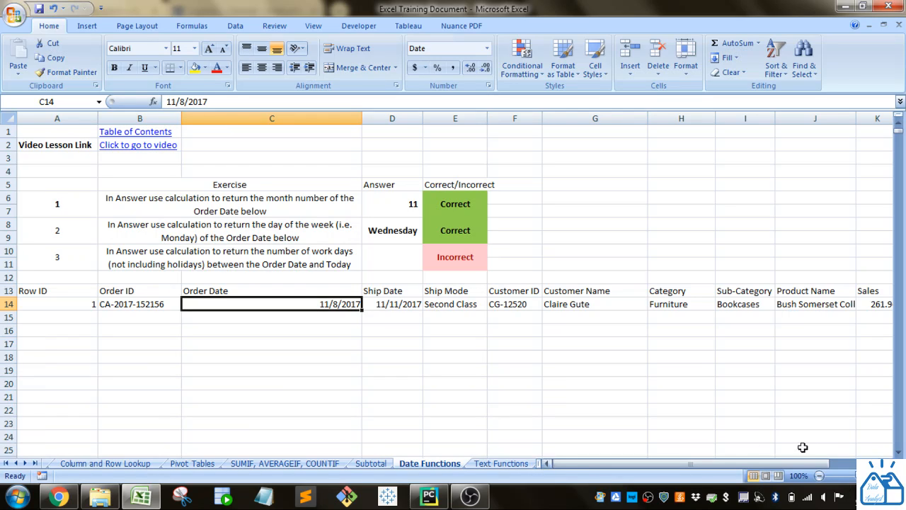
left_click(396, 259)
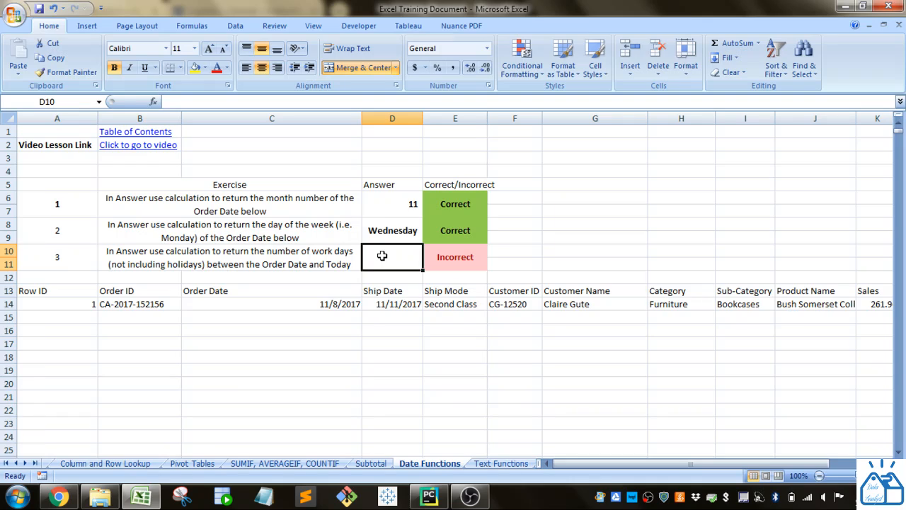
type("=")
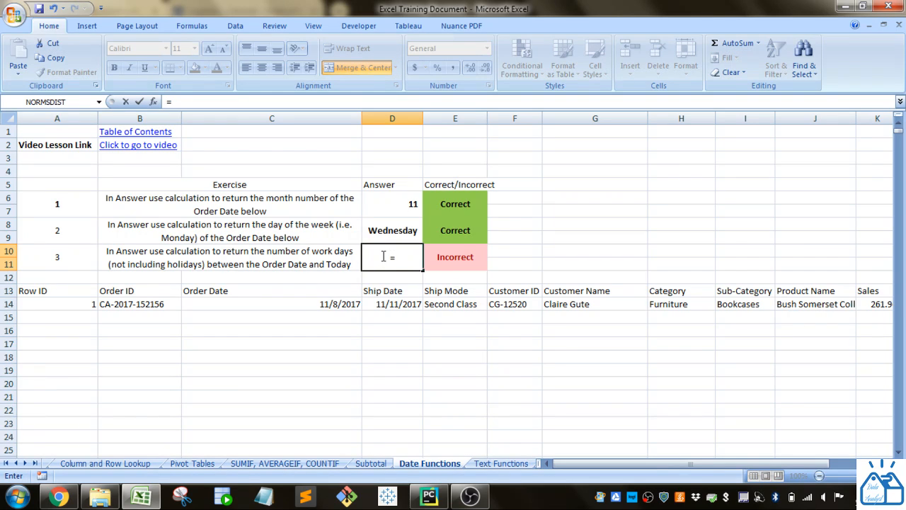
type("n")
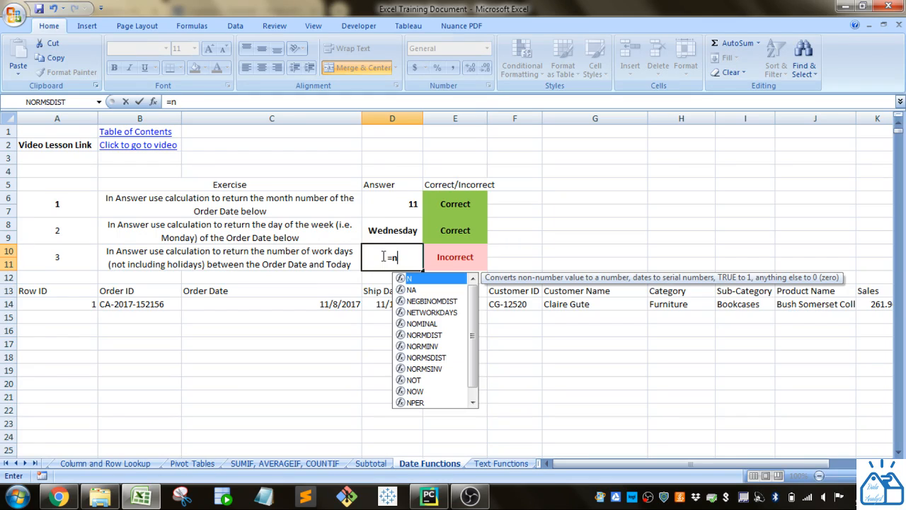
type("etw")
key("Tab")
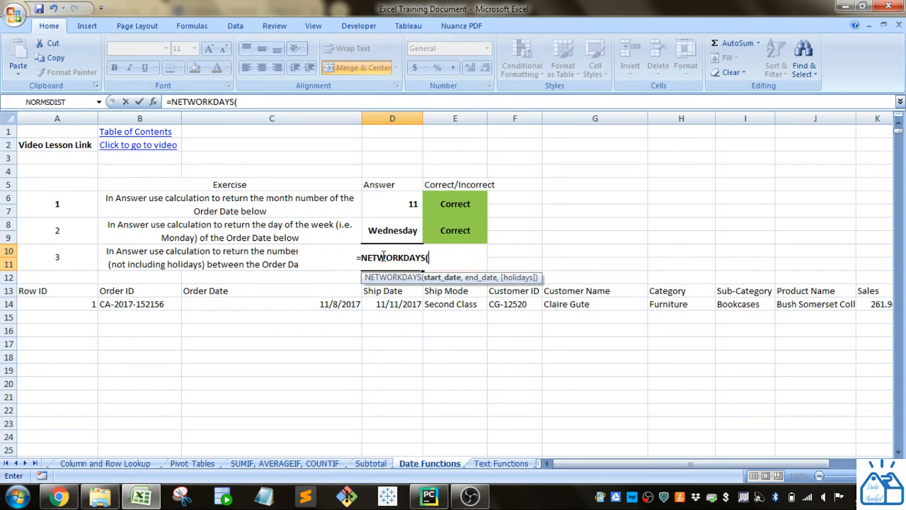
left_click(317, 304)
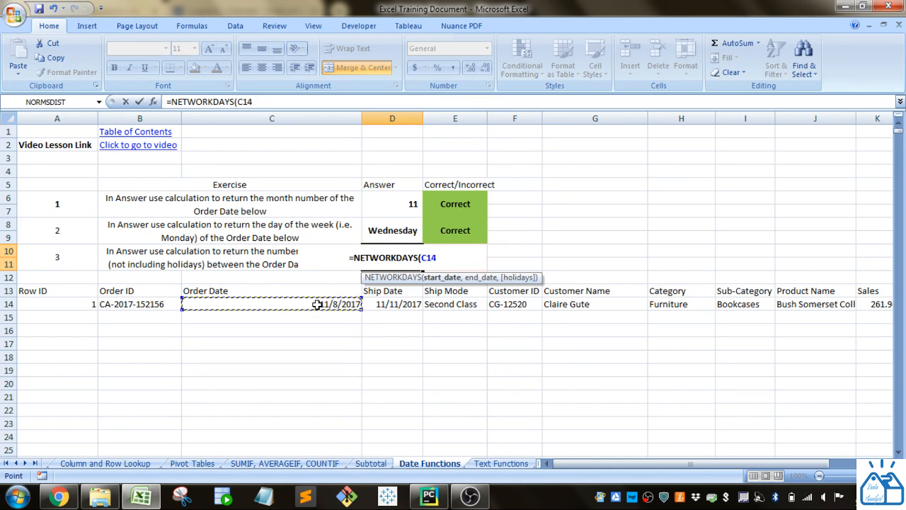
type(",")
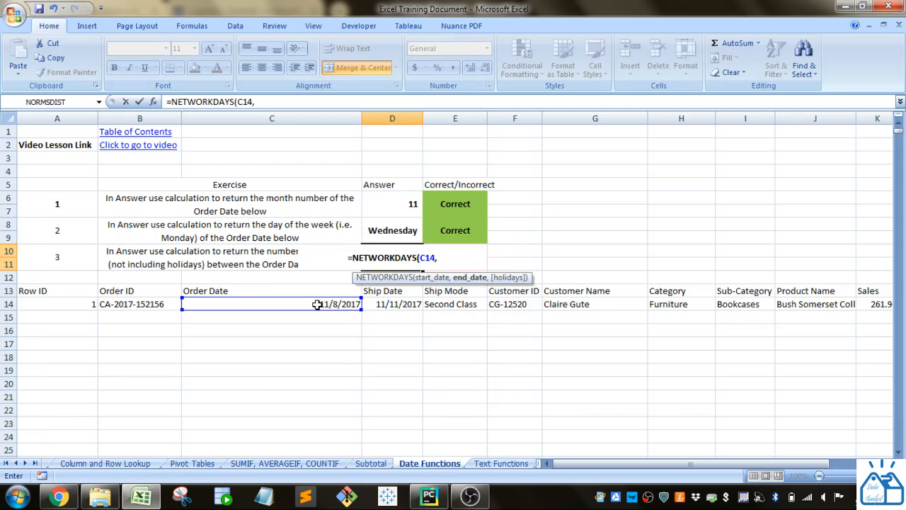
type("today")
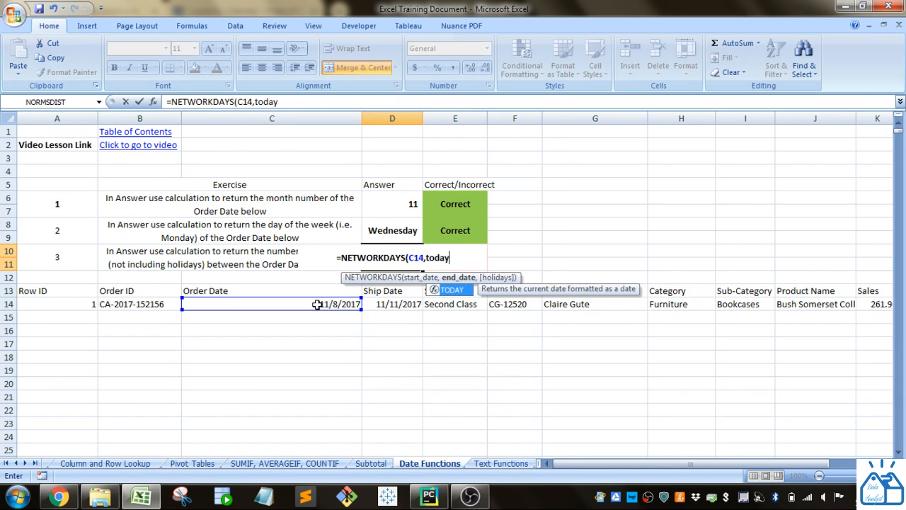
type("()")
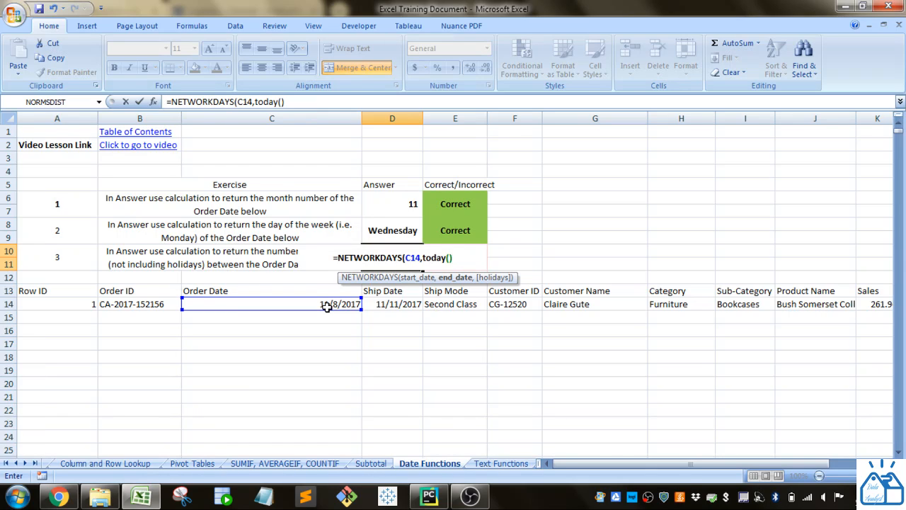
type(")")
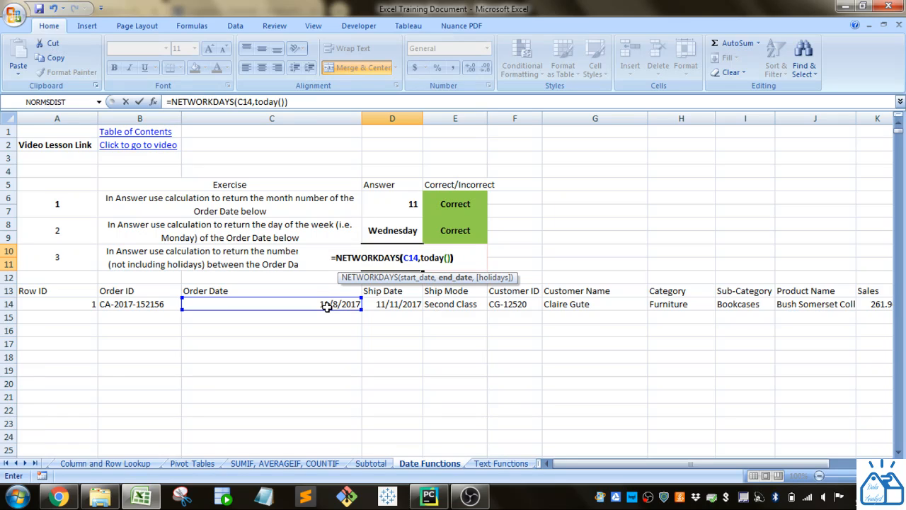
key("Return")
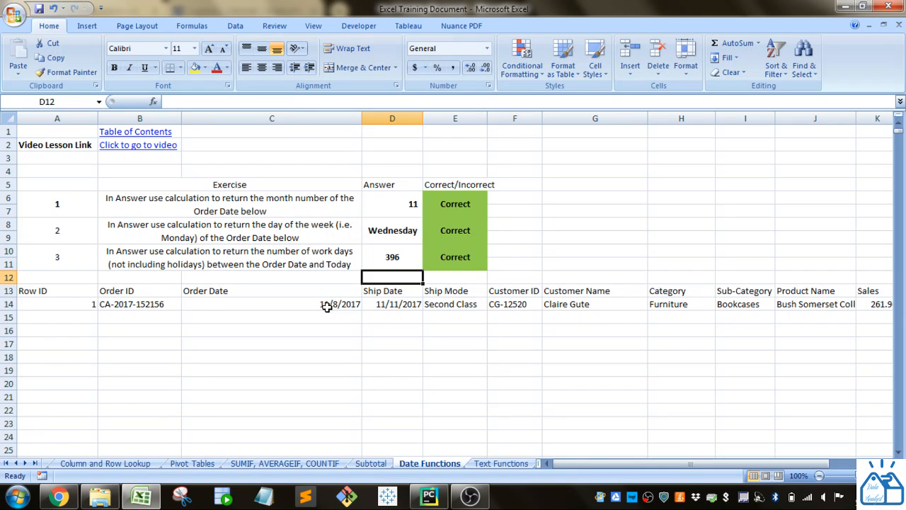
Step: Review the NETWORKDAYS formula in D10 against the Order Date in C14 and finish on an empty cell
left_click(392, 259)
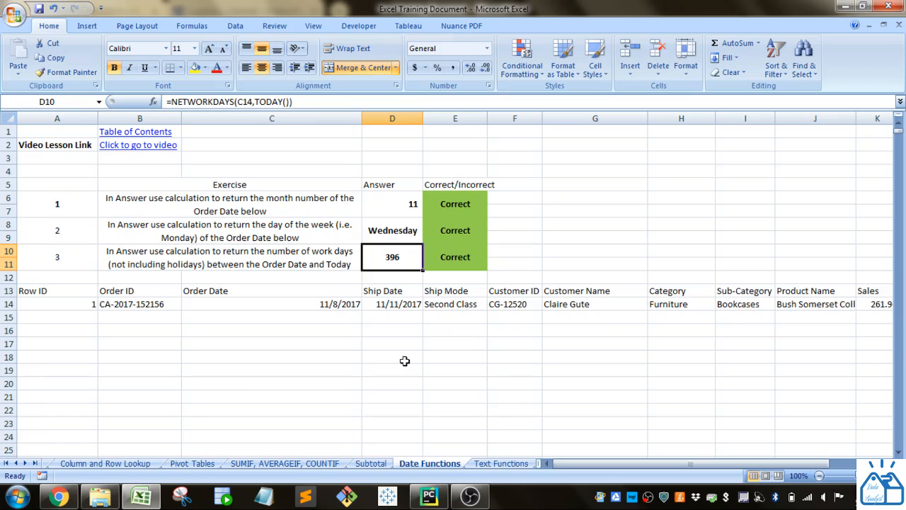
left_click(341, 309)
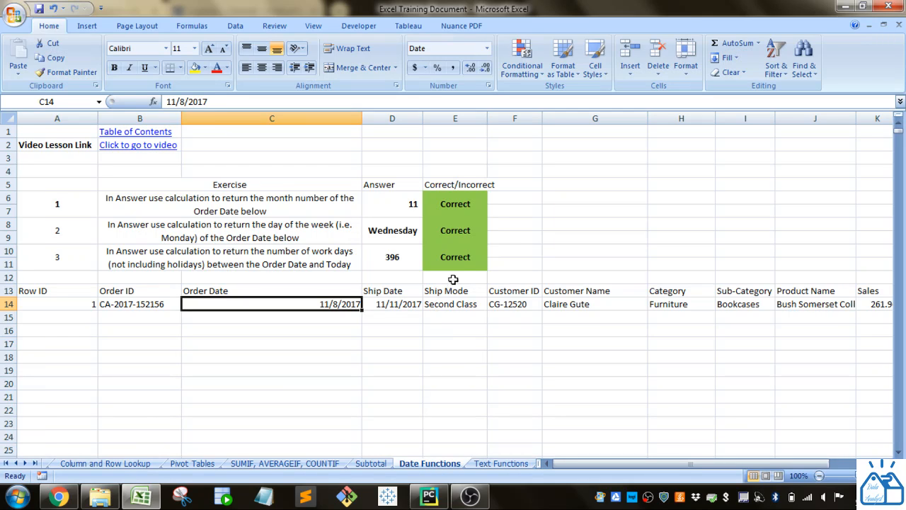
left_click(395, 258)
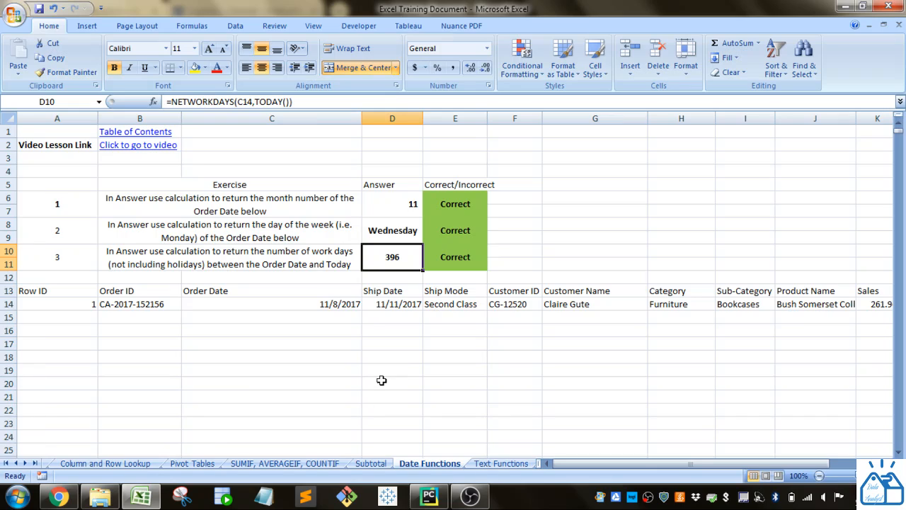
left_click(563, 221)
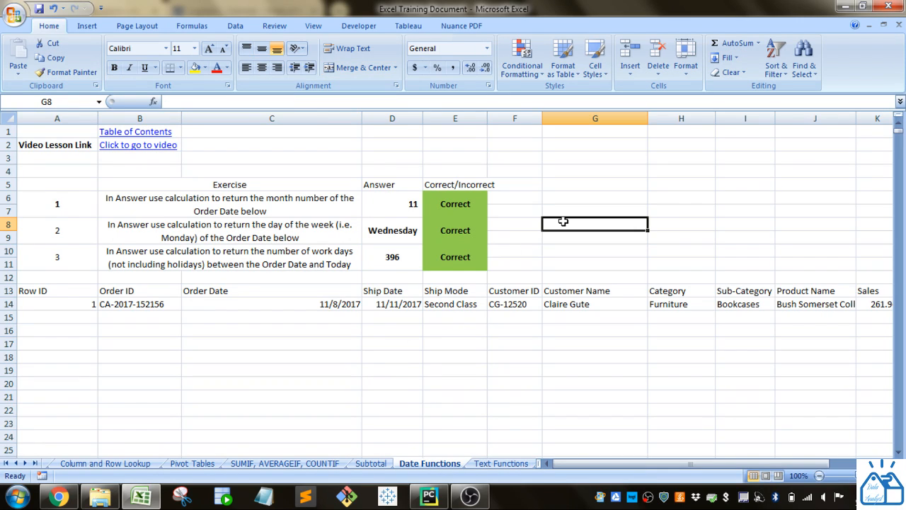